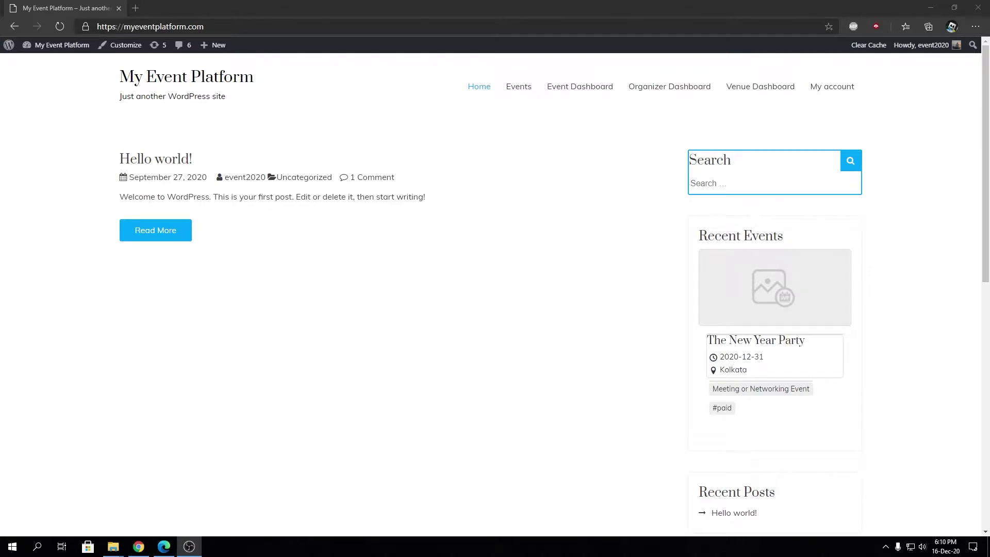
- Go to the site's admin Dashboard from the site-name menu in the admin bar
mouse_move(66, 49)
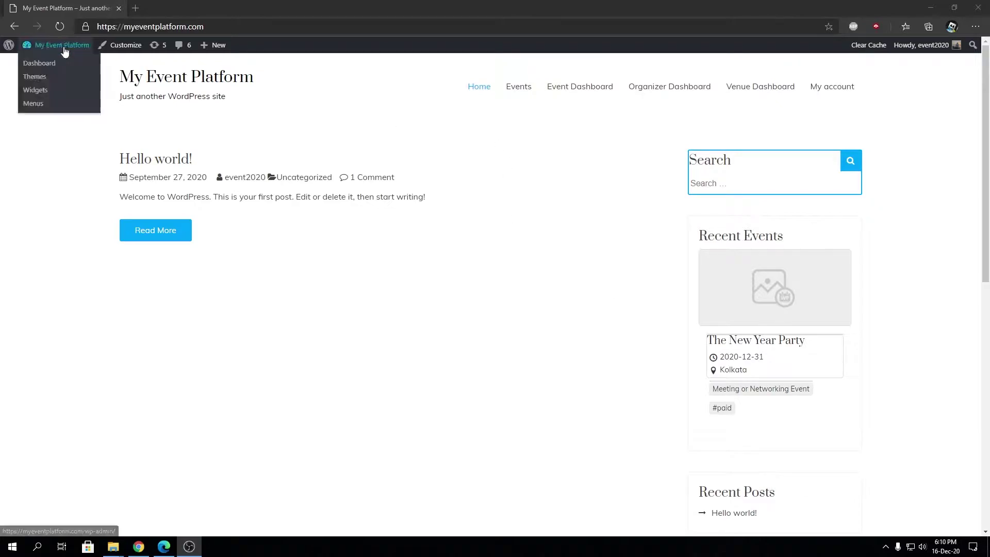
click(50, 66)
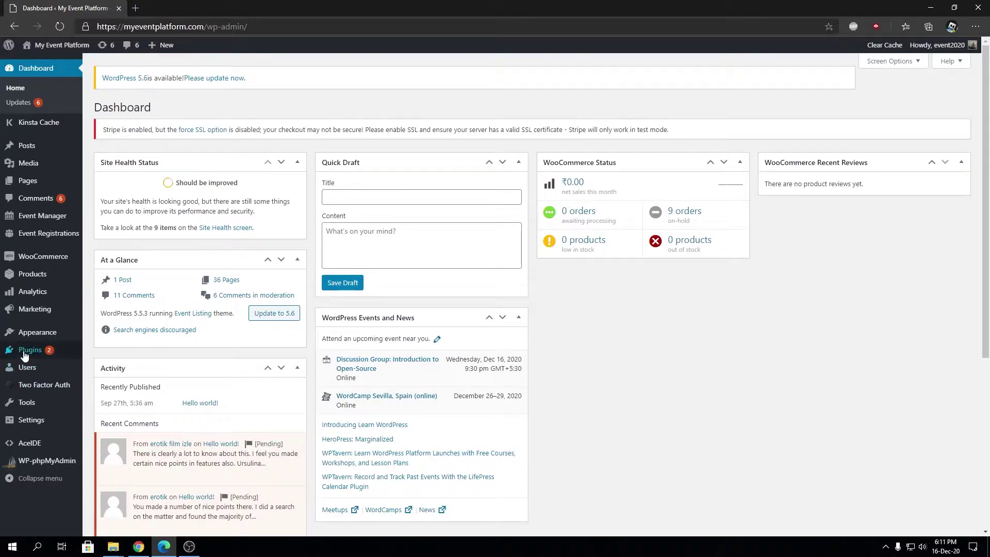
- Search the Add New plugins page for 'Inactive Logout'
mouse_move(26, 350)
click(110, 367)
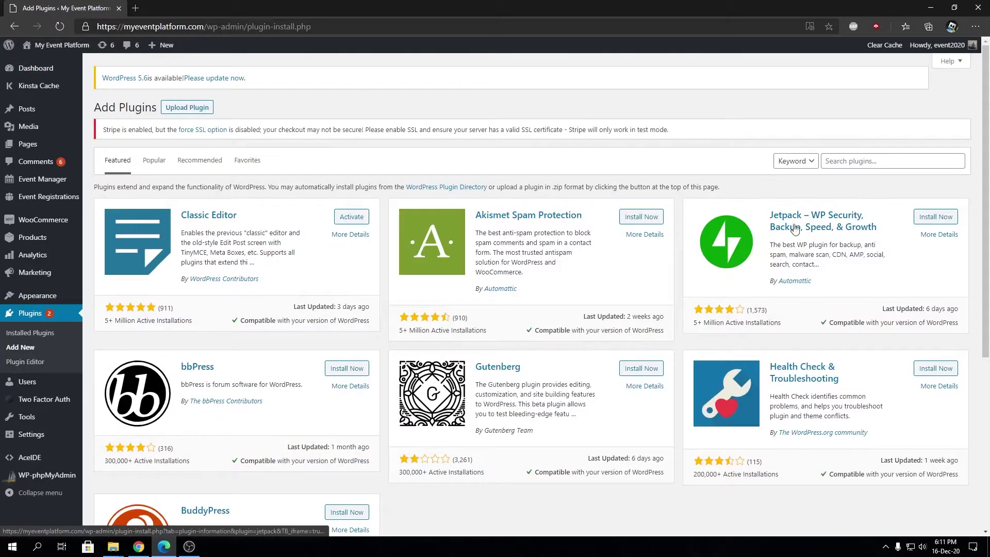
click(869, 160)
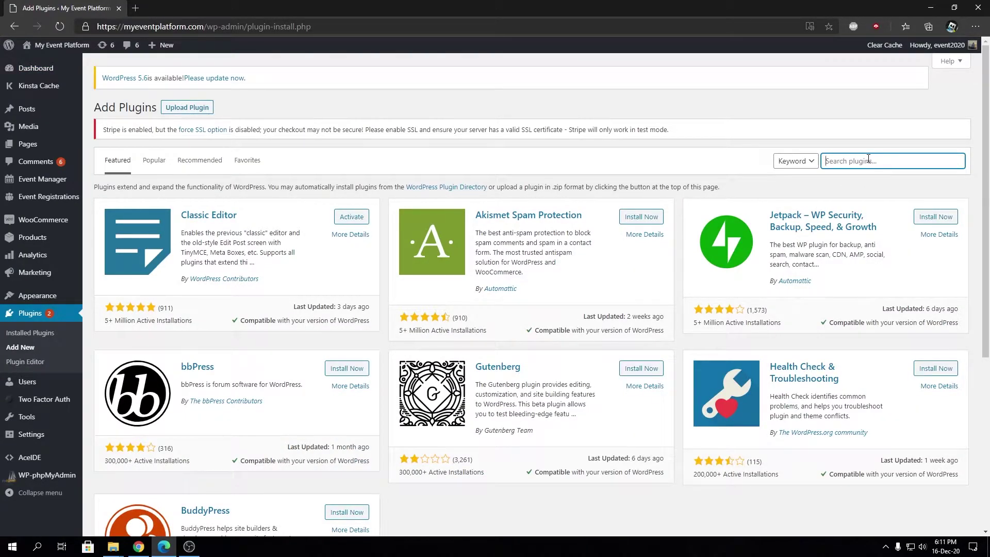
text(Inactive Logou)
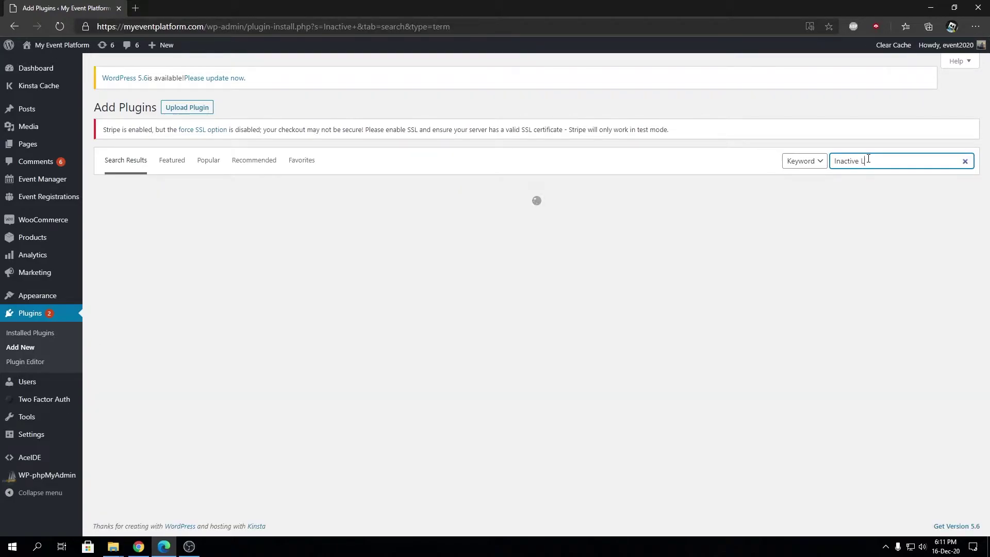
text(t)
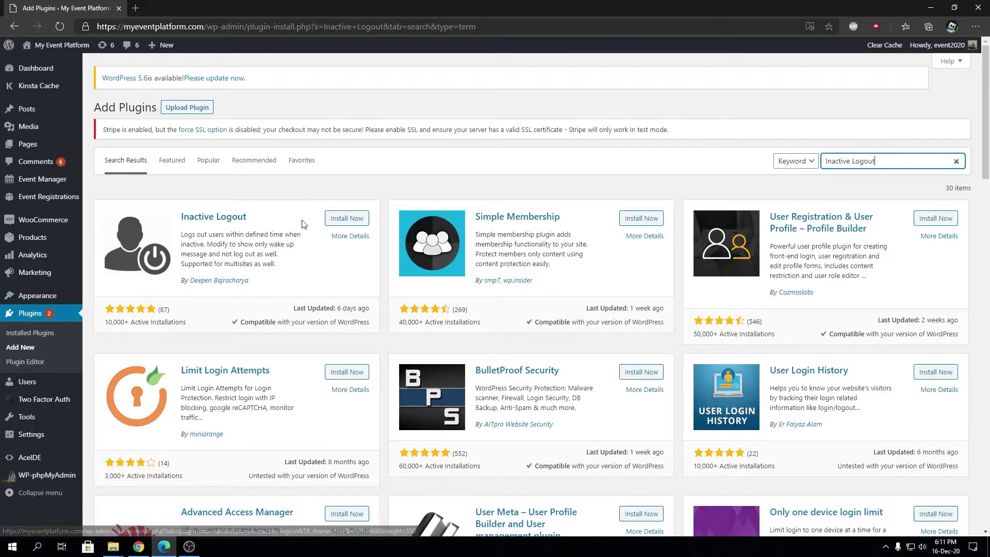
- Install and activate the Inactive Logout plugin, dismissing its configuration popup
click(329, 221)
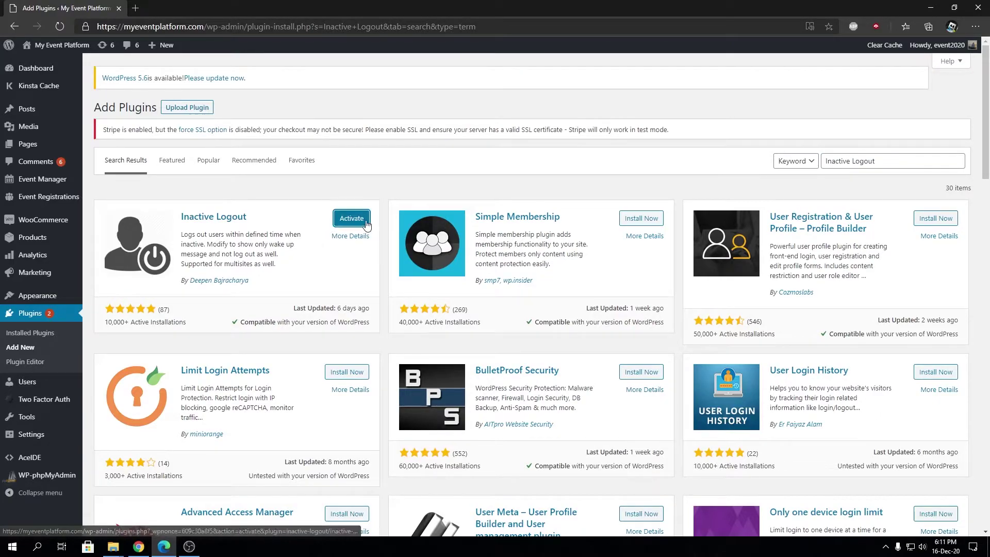
click(349, 226)
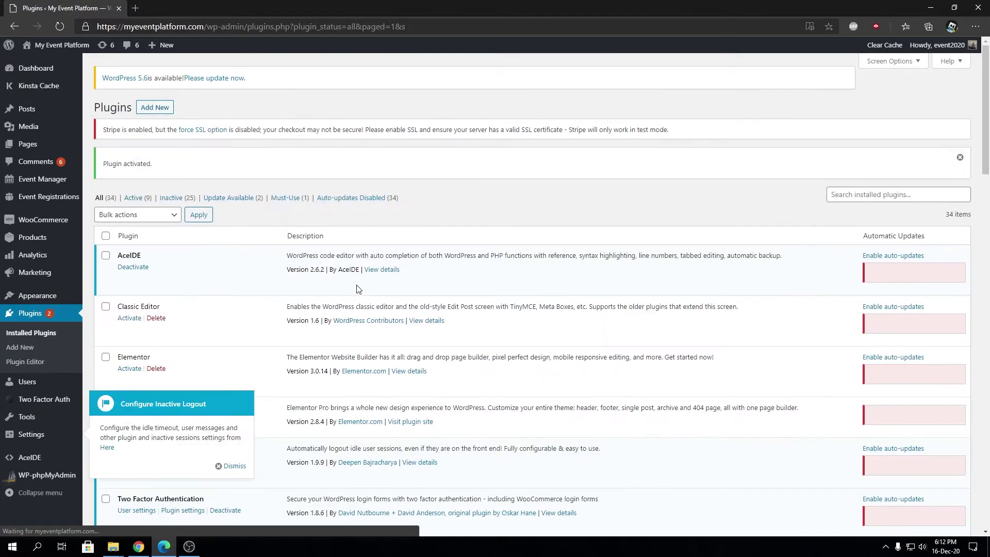
click(231, 467)
- Open Settings > Inactive Logout, dismiss the 'Need more features' notice, and review the options
mouse_move(32, 438)
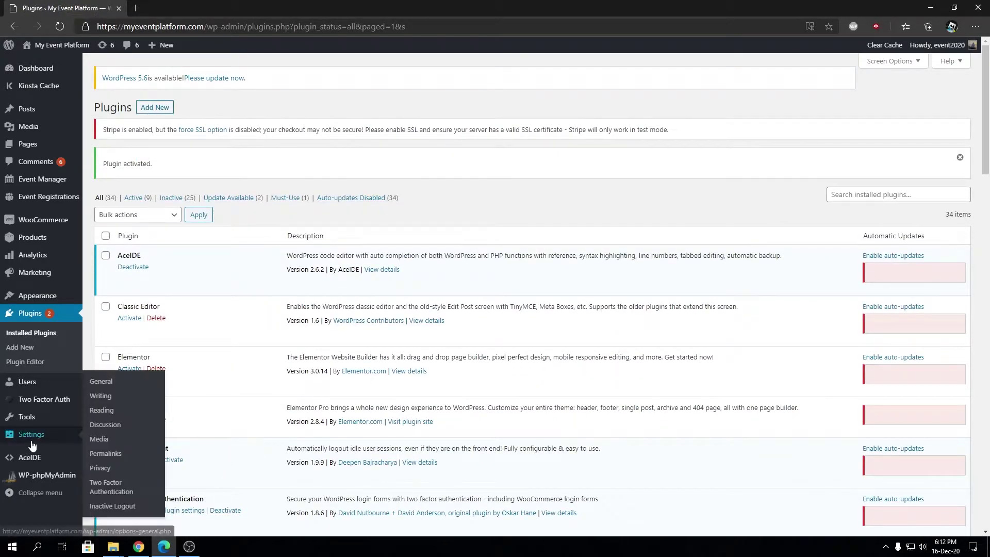
click(114, 506)
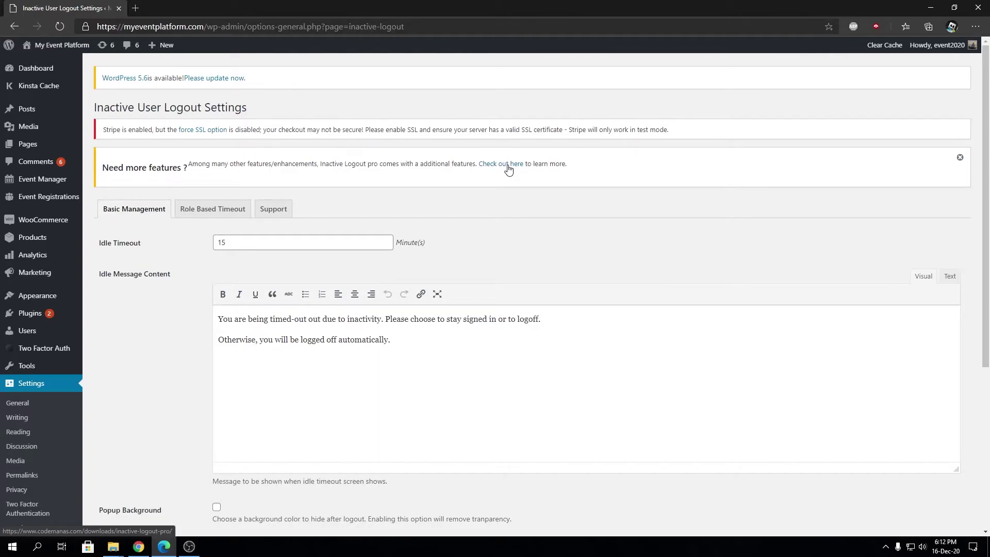
click(960, 157)
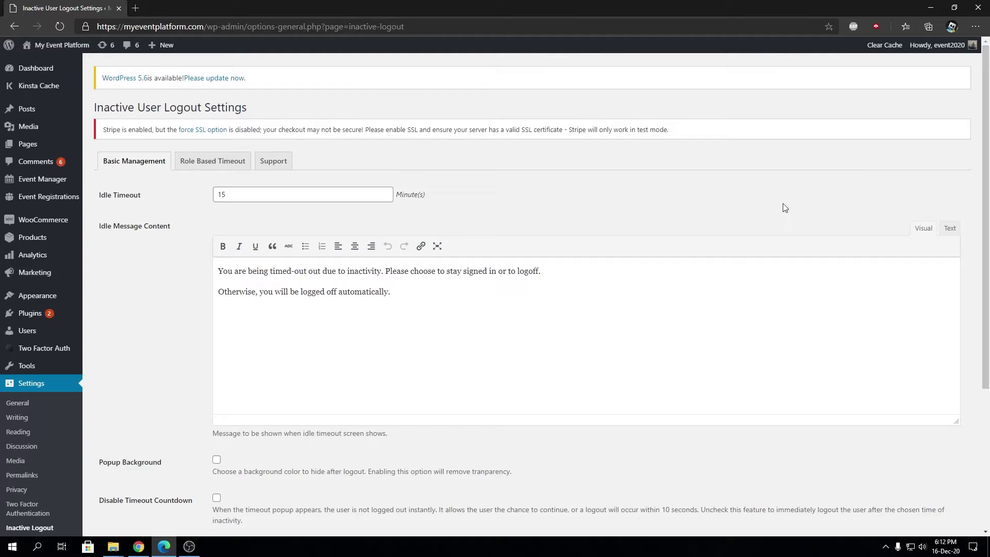
scroll(214, 255, down, 4)
scroll(214, 258, up, 4)
scroll(650, 245, down, 4)
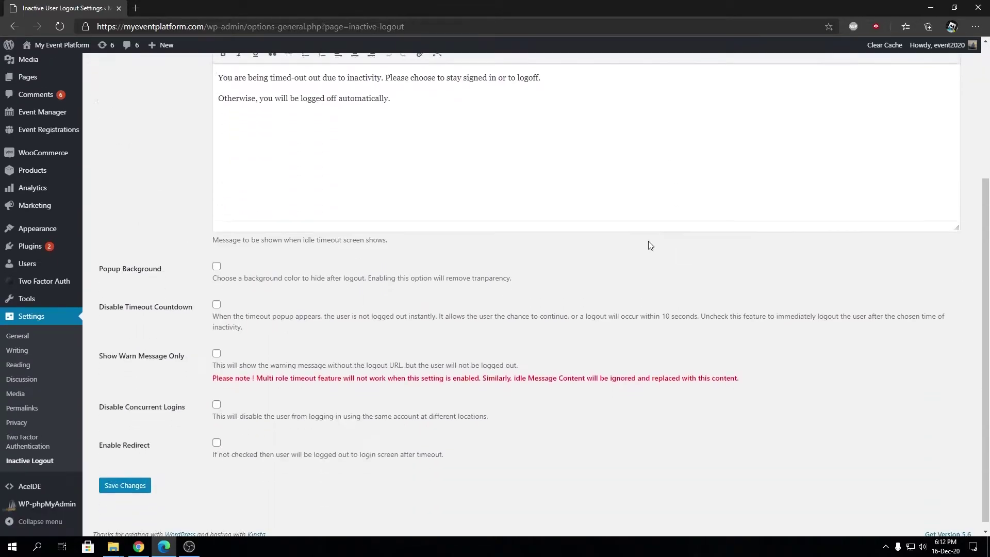
scroll(505, 349, up, 4)
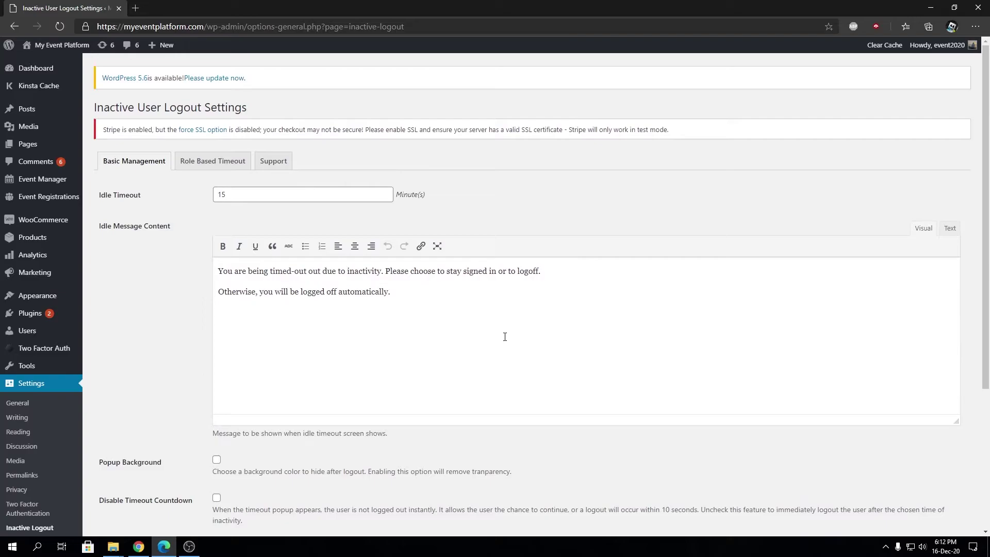
click(239, 192)
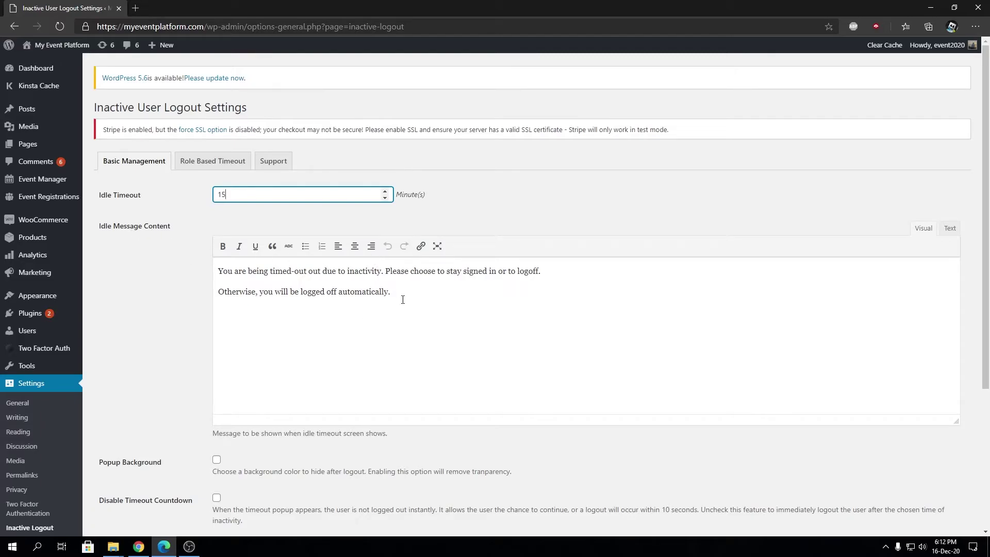
drag(403, 300, 219, 272)
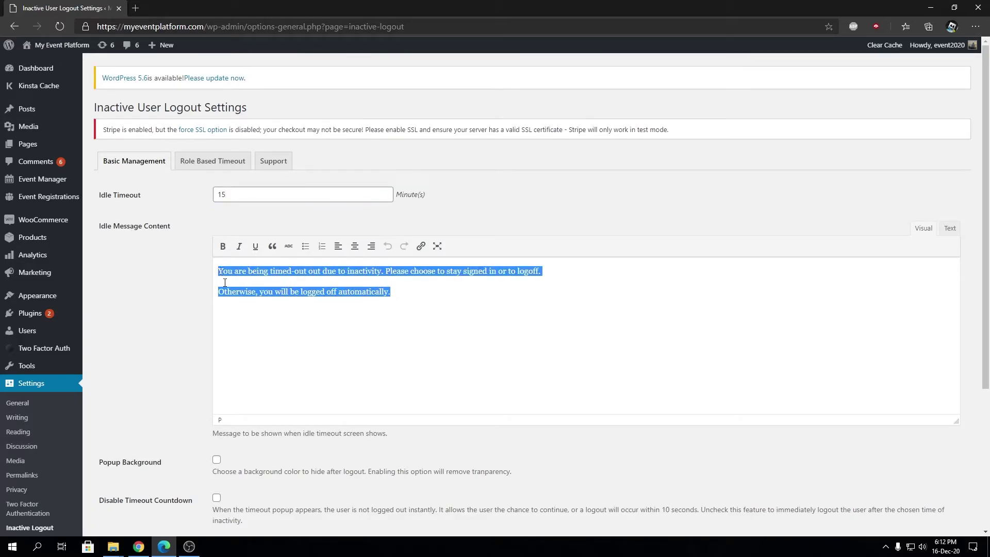
click(247, 283)
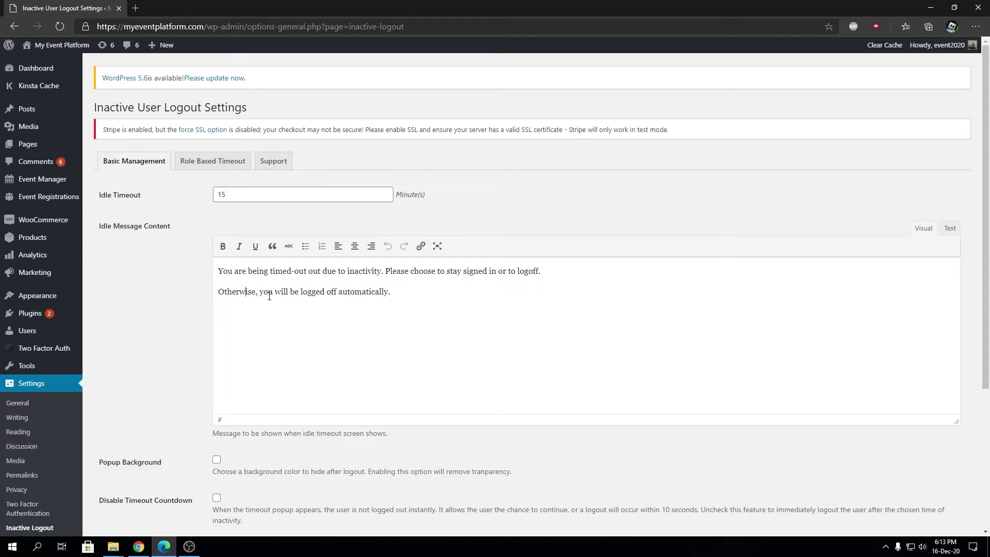
click(252, 194)
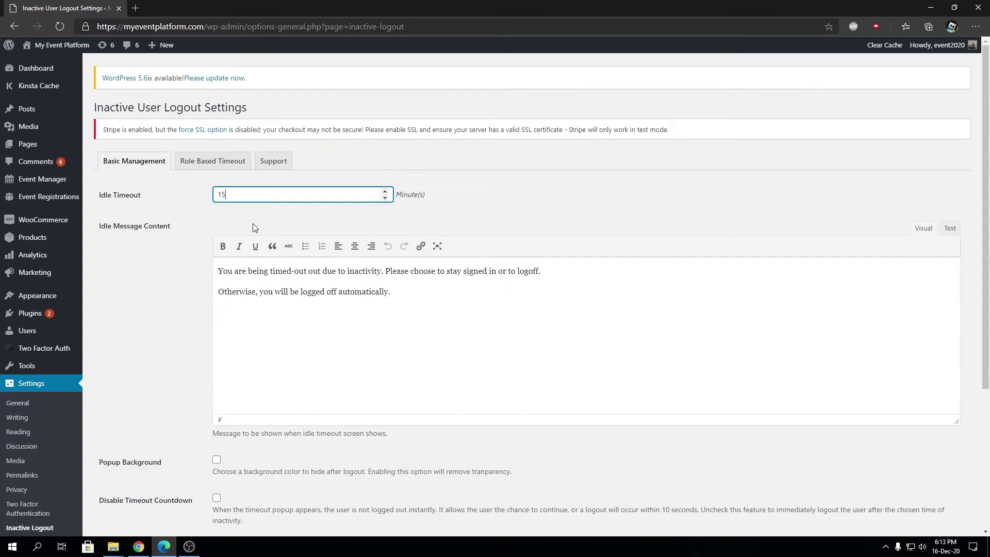
double_click(221, 194)
drag(404, 287, 221, 267)
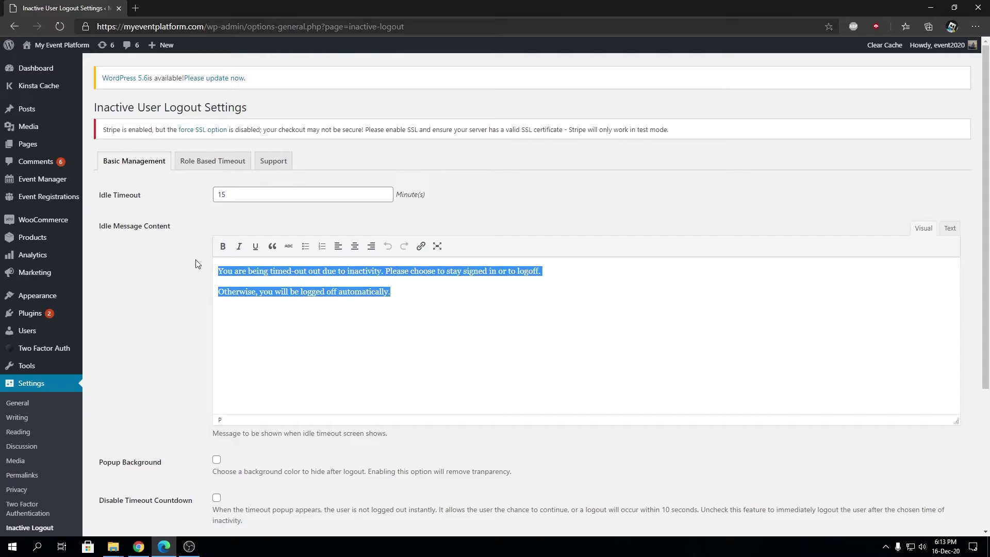
- Toggle the Popup Background option on and back off, leaving it unchecked
scroll(193, 298, down, 4)
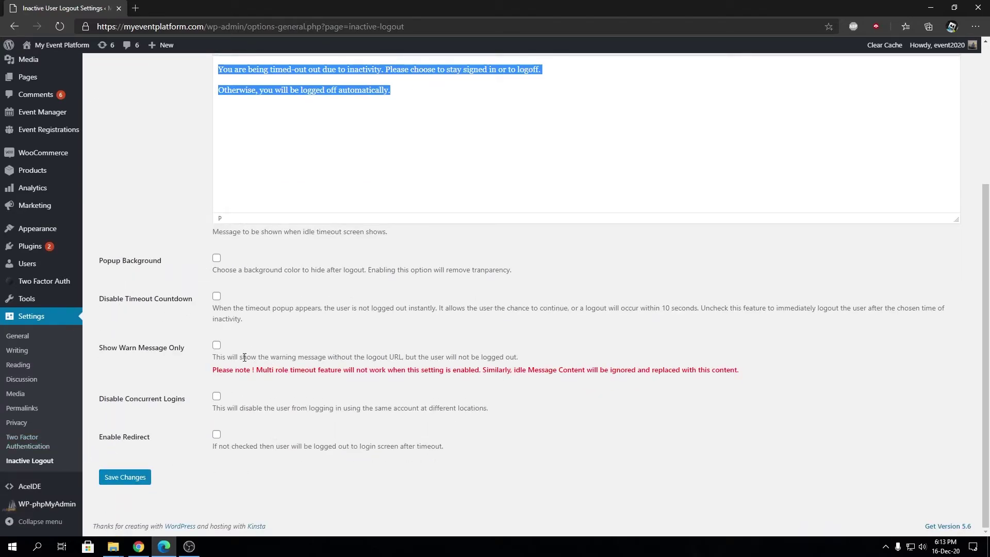
click(217, 258)
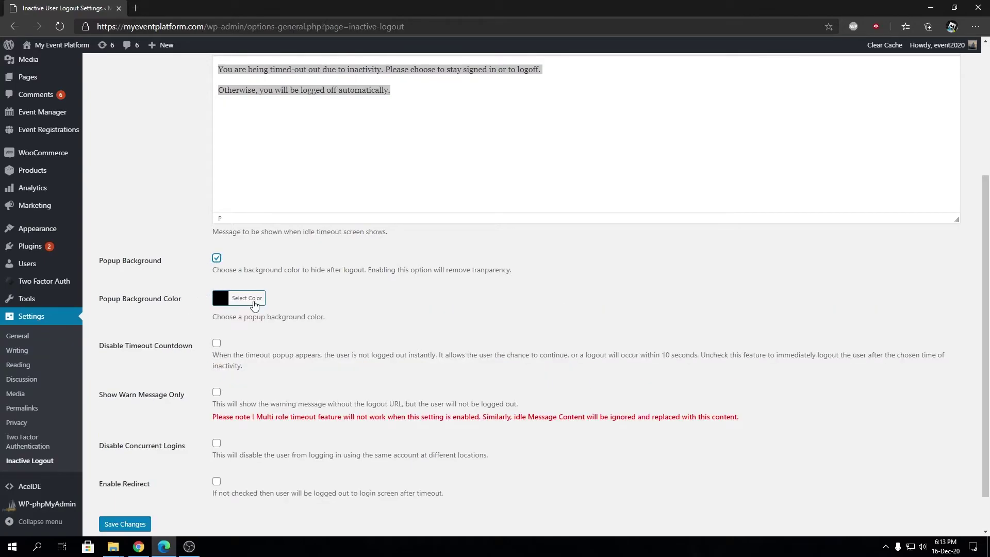
key(space)
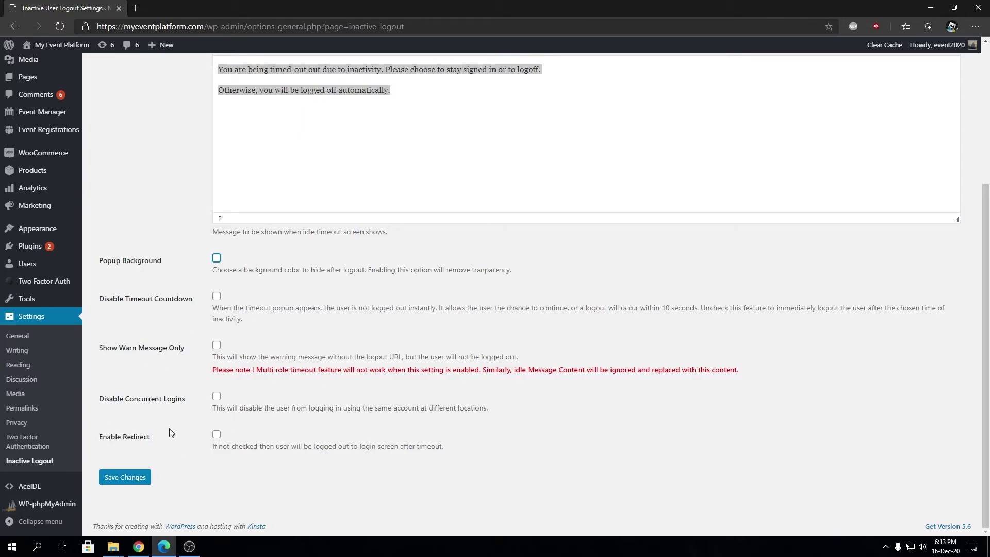
- Look over the general settings and move to the Role Based Timeout tab
scroll(171, 432, up, 3)
click(215, 433)
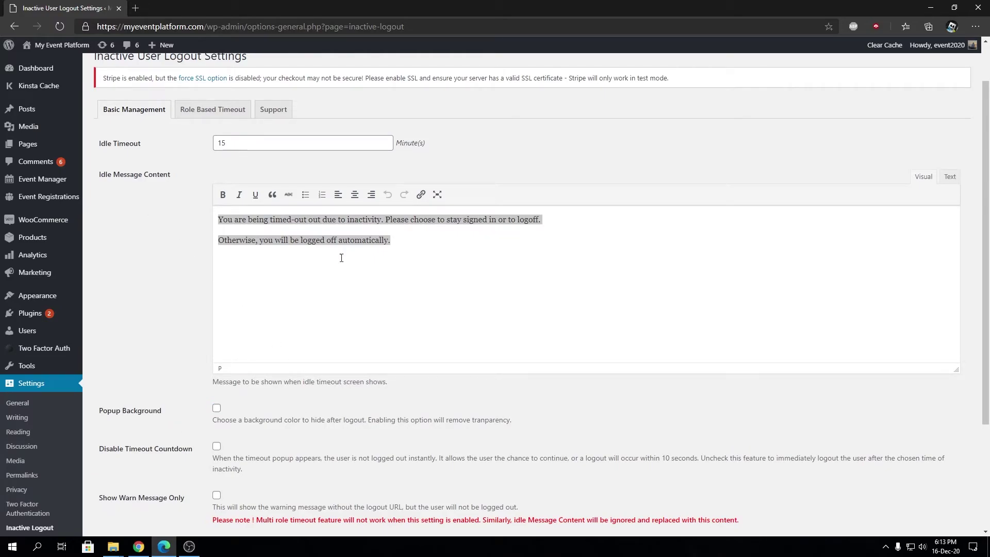
scroll(340, 257, down, 3)
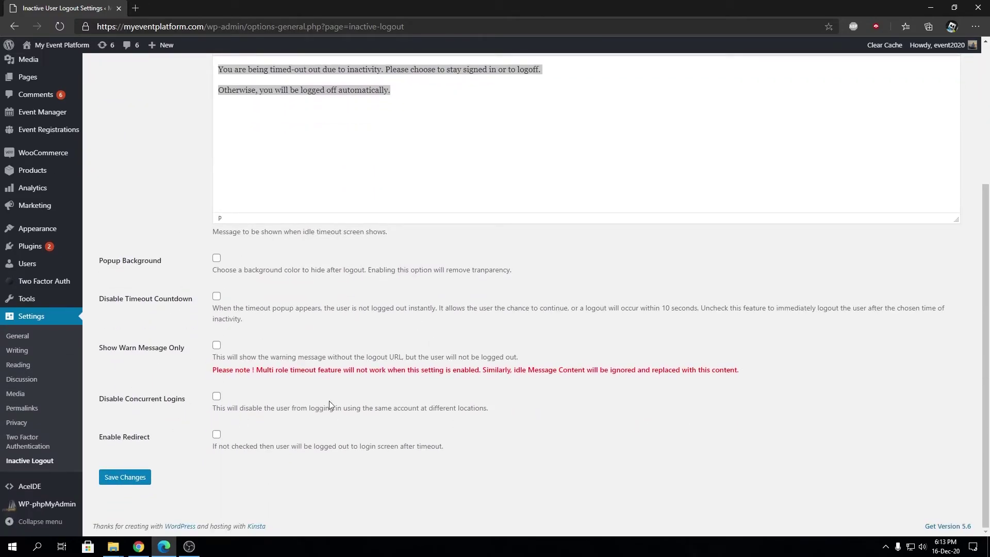
scroll(329, 401, up, 4)
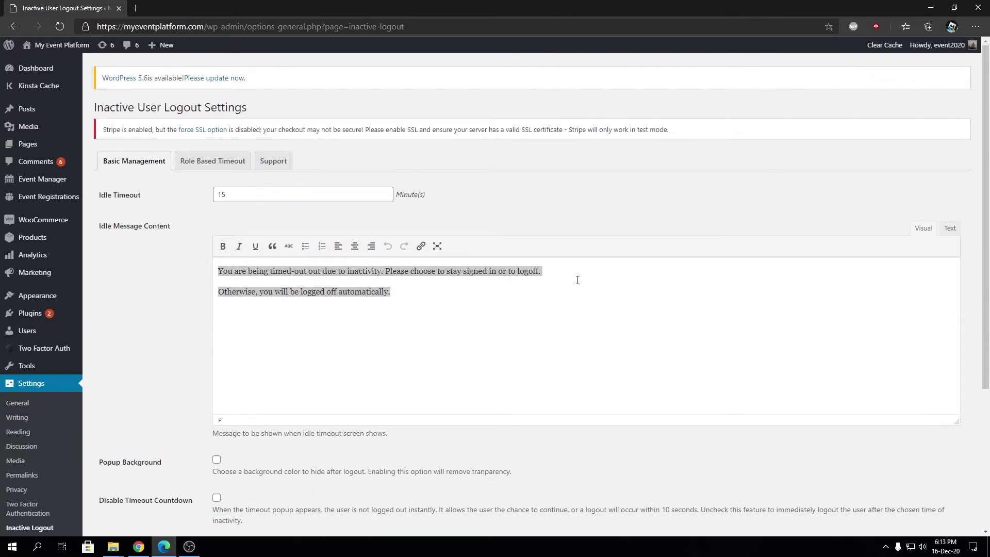
click(213, 161)
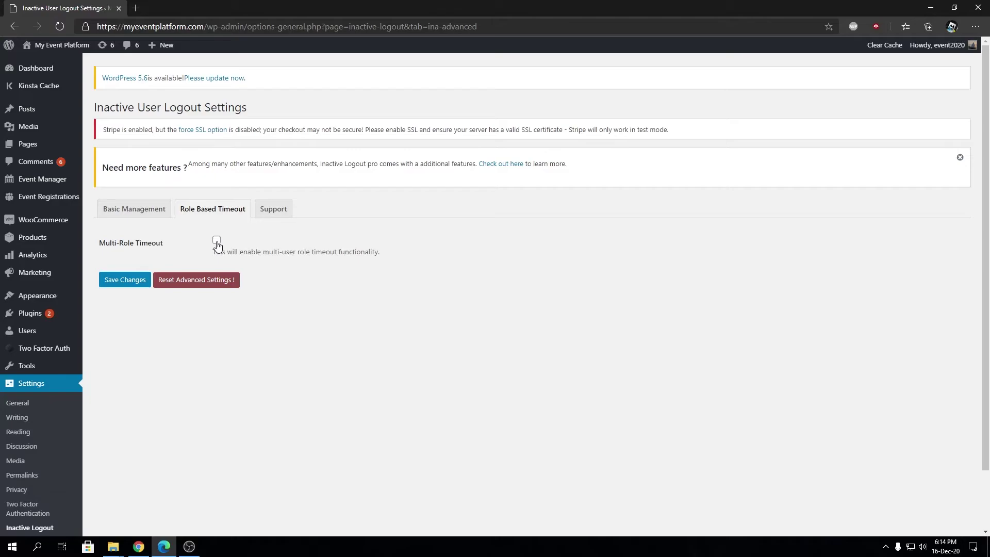
- Enable the Multi-Role Timeout option
click(217, 241)
click(216, 242)
click(217, 241)
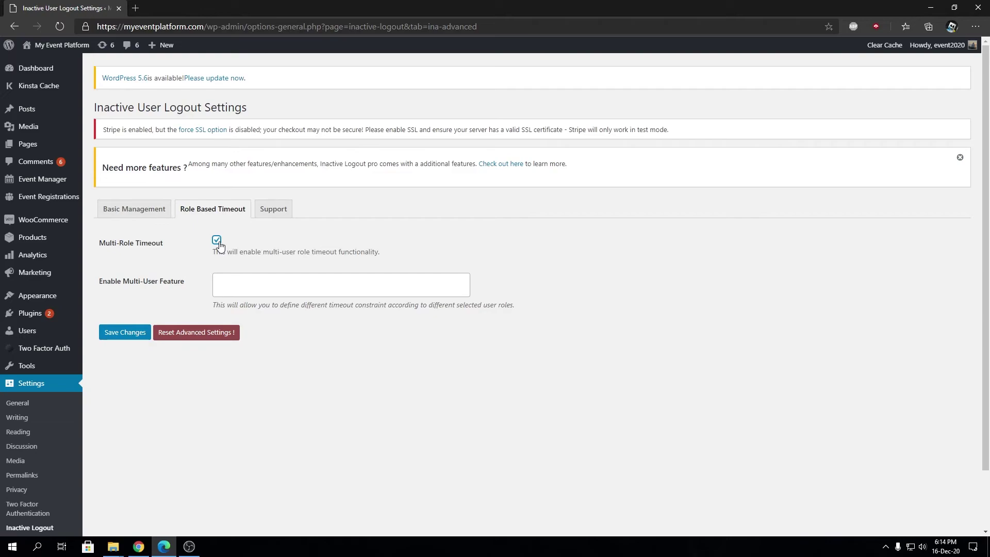
- Add Administrator to the Enable Multi-User Feature roles, then view the Support information
click(250, 287)
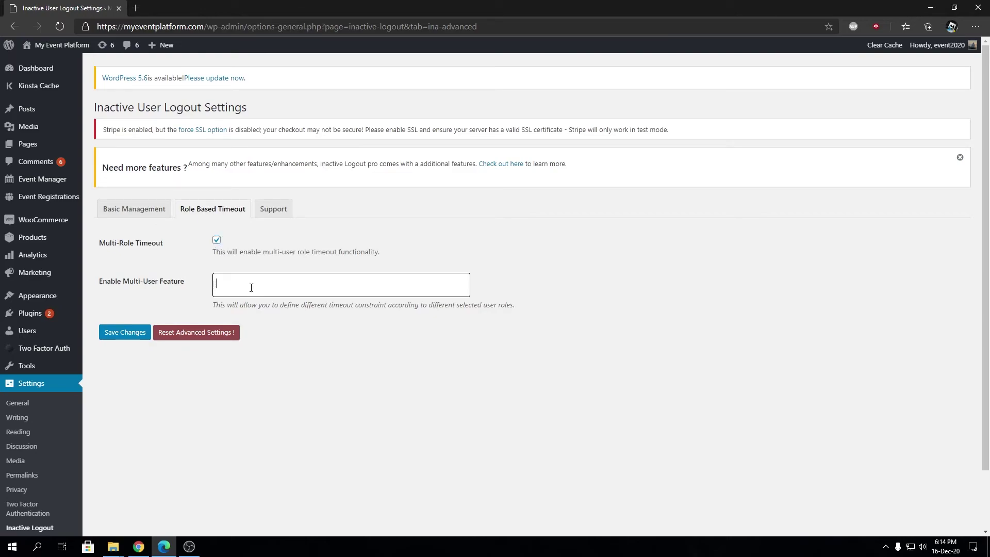
click(251, 287)
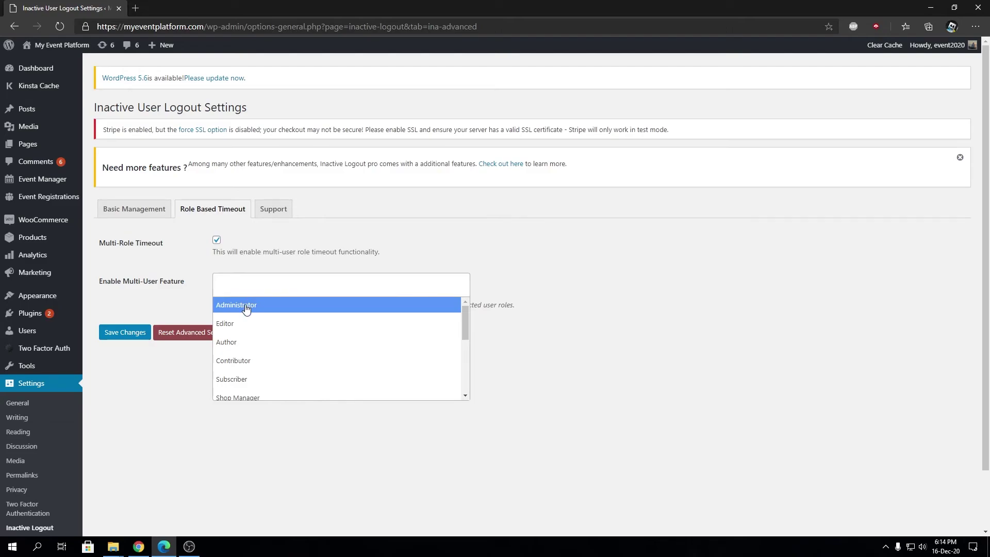
click(245, 308)
click(288, 287)
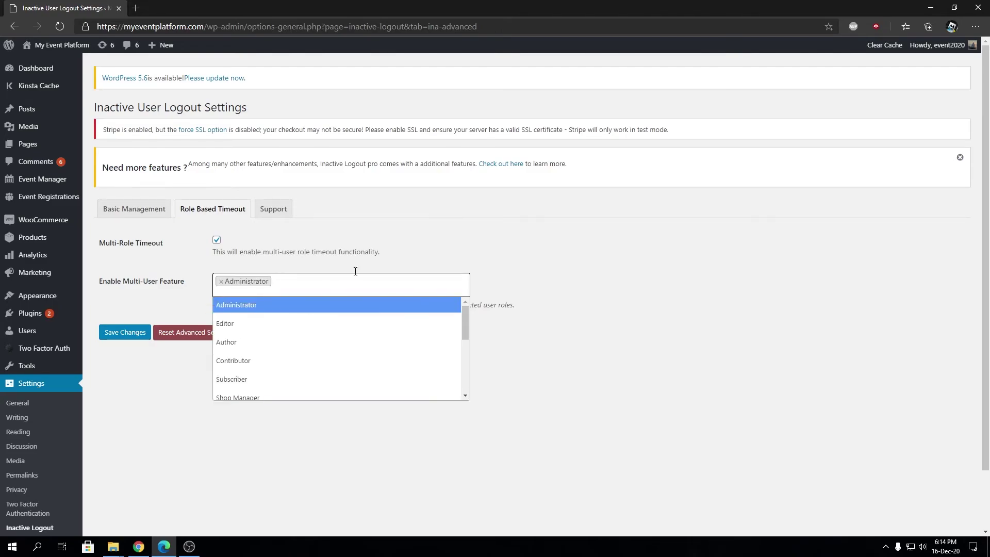
click(266, 211)
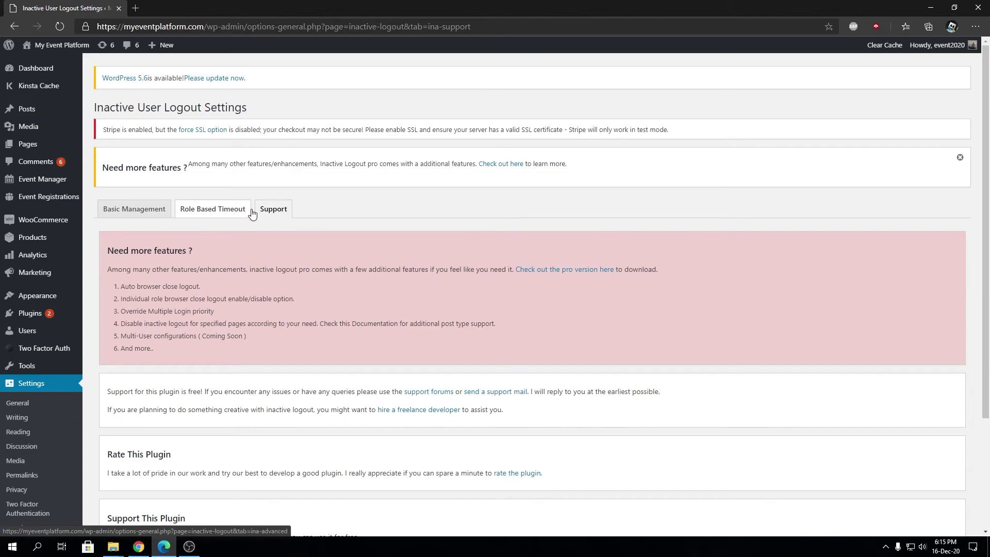
- Return to the Role Based Timeout tab of the Inactive Logout settings
click(210, 216)
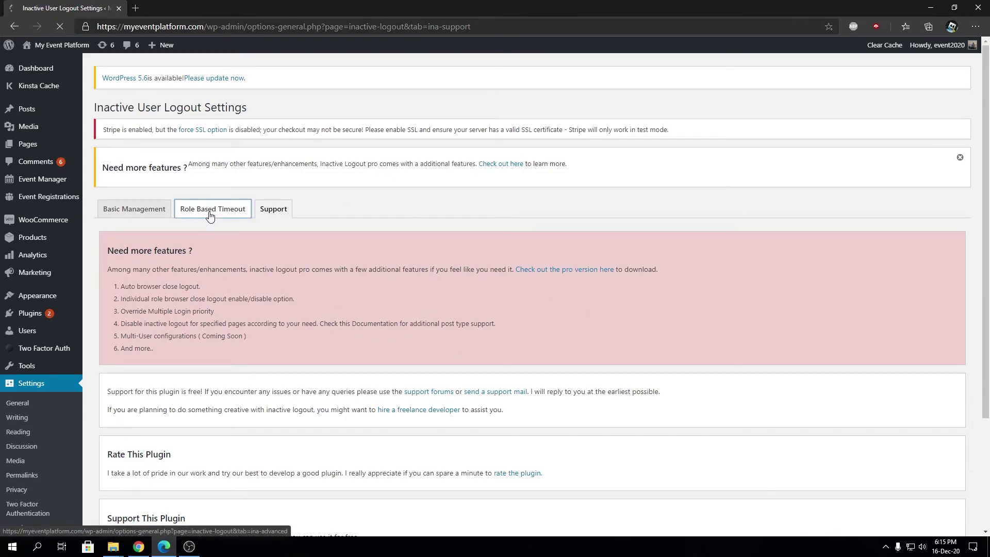